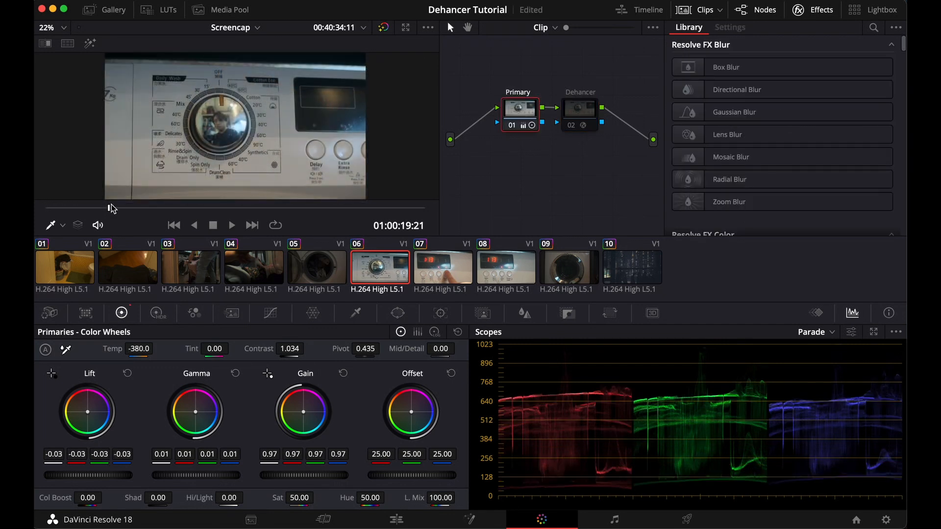
- Park the playhead at 01:00:20:07 in clip 06 and enable the Dehancer node with its settings shown
left_click_drag(109, 208, 165, 210)
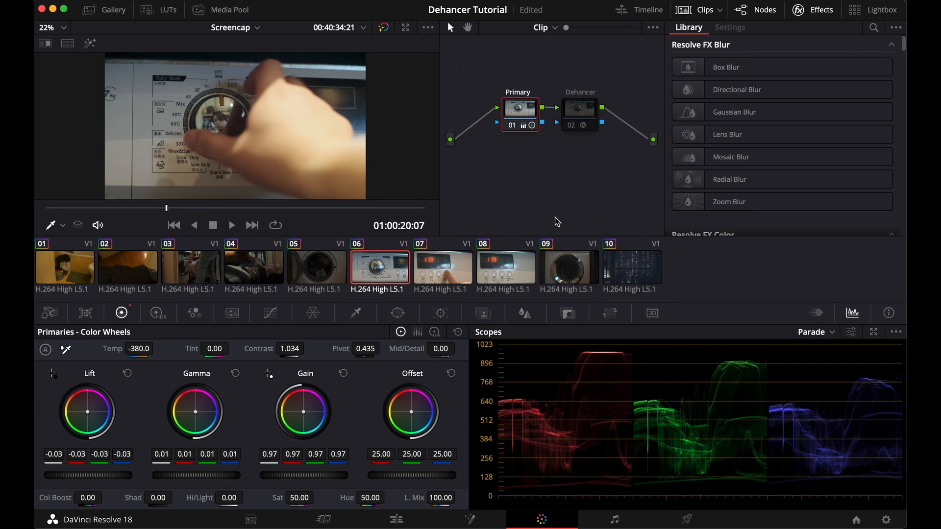
left_click(579, 110)
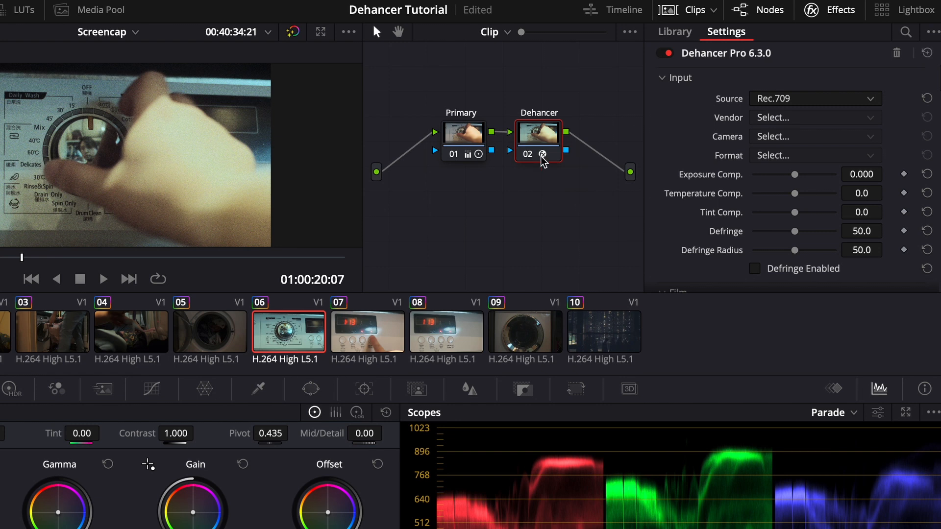
left_click(526, 161)
left_click(525, 161)
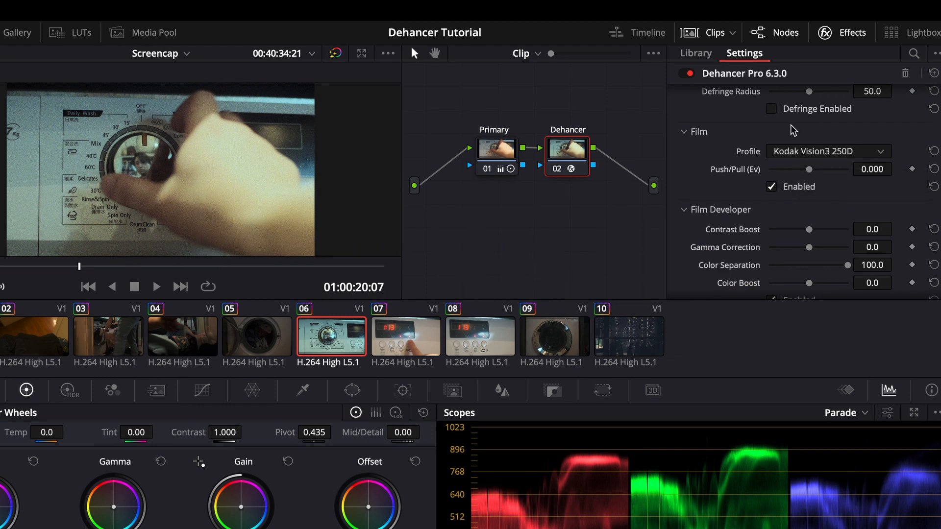
- Try the Kodak Portra 160NC and Kodak Portra 160VC film profiles on the Dehancer node
left_click(804, 154)
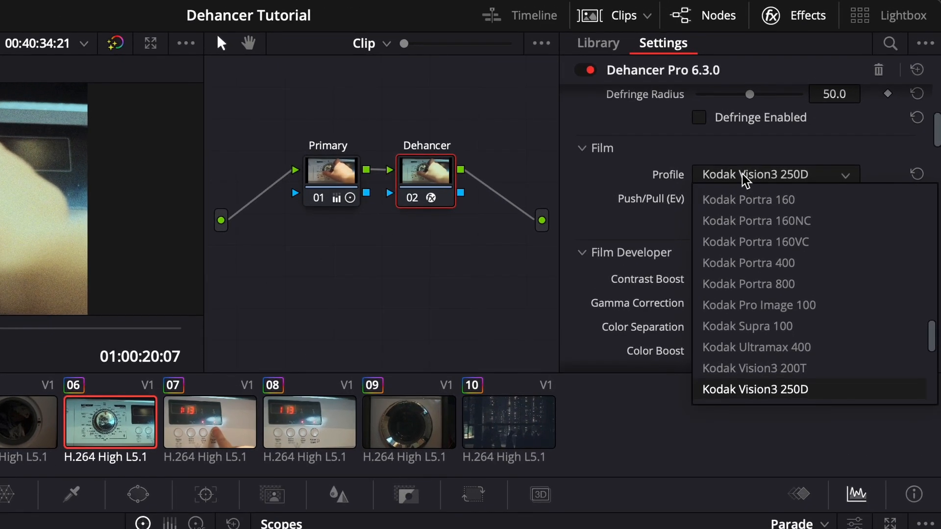
left_click(754, 222)
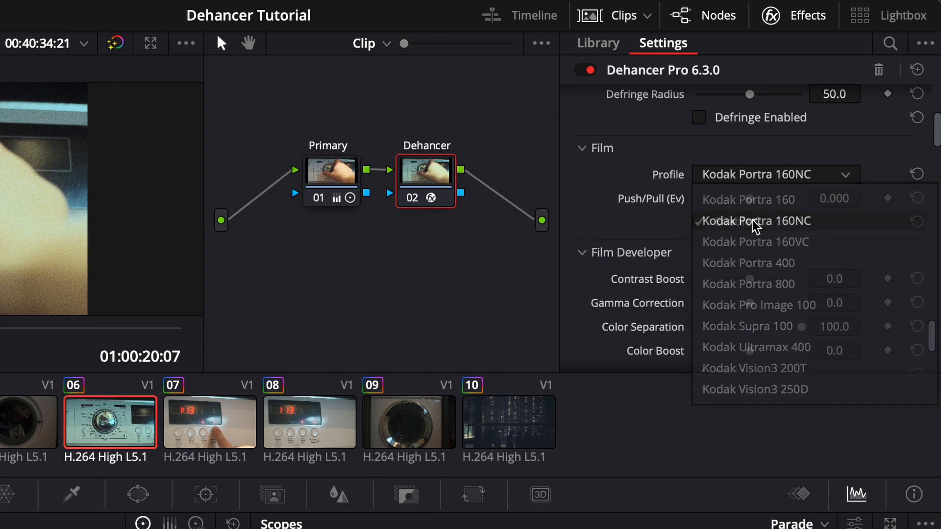
left_click(745, 181)
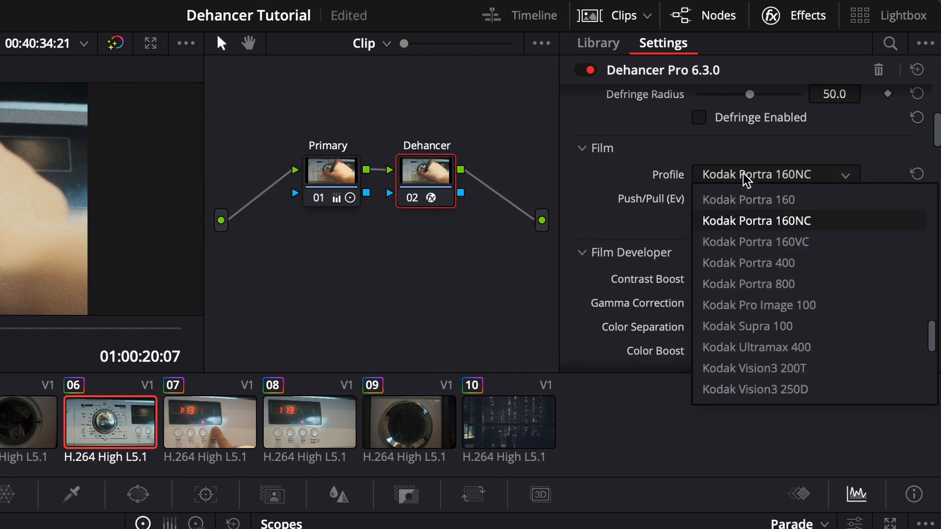
left_click(743, 243)
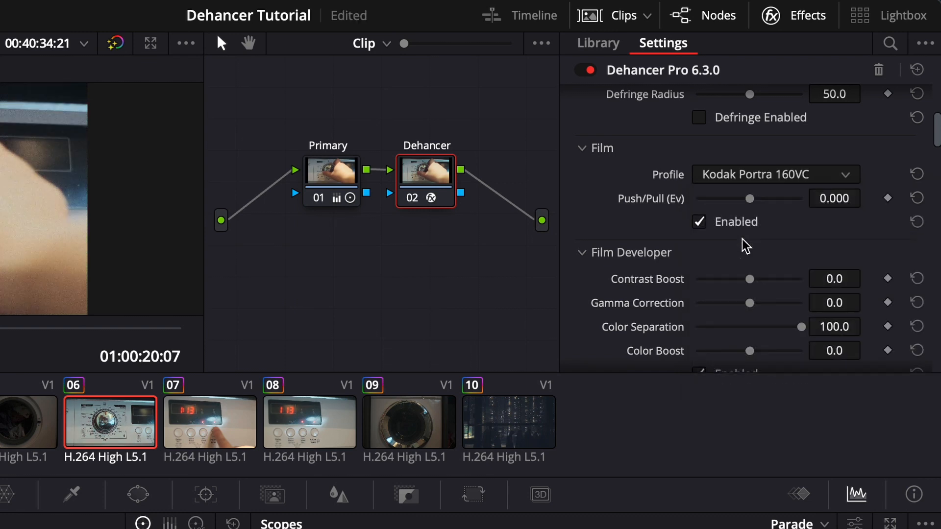
- Set the film profile to Kodak Ektachrome E100 (2017) and its Push/Pull to about -0.348 EV
left_click(769, 176)
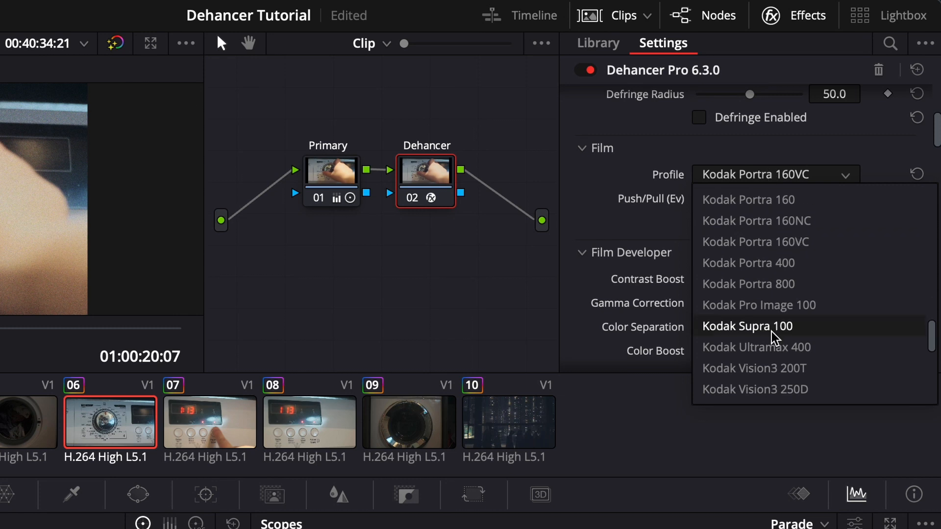
scroll(775, 335, "up", 1)
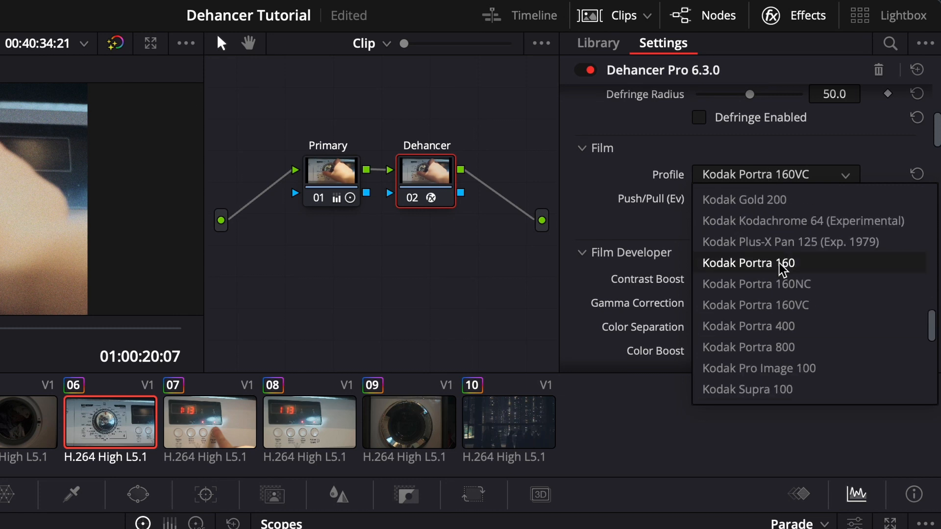
scroll(779, 269, "up", 2)
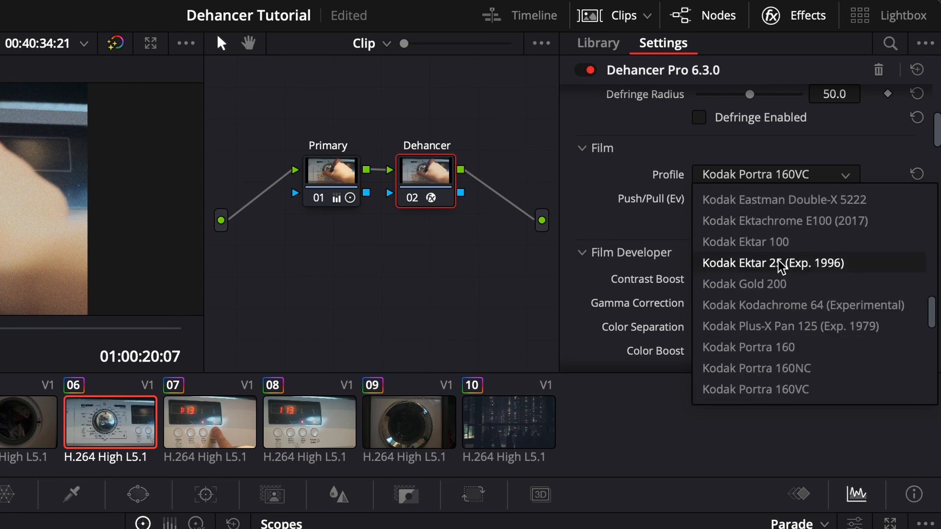
left_click(727, 222)
left_click_drag(749, 198, 774, 199)
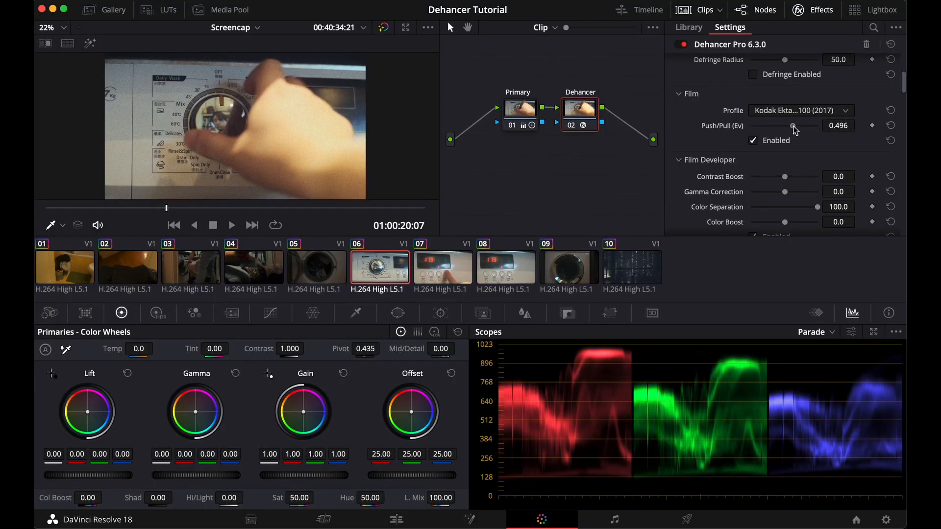
left_click_drag(802, 130, 780, 131)
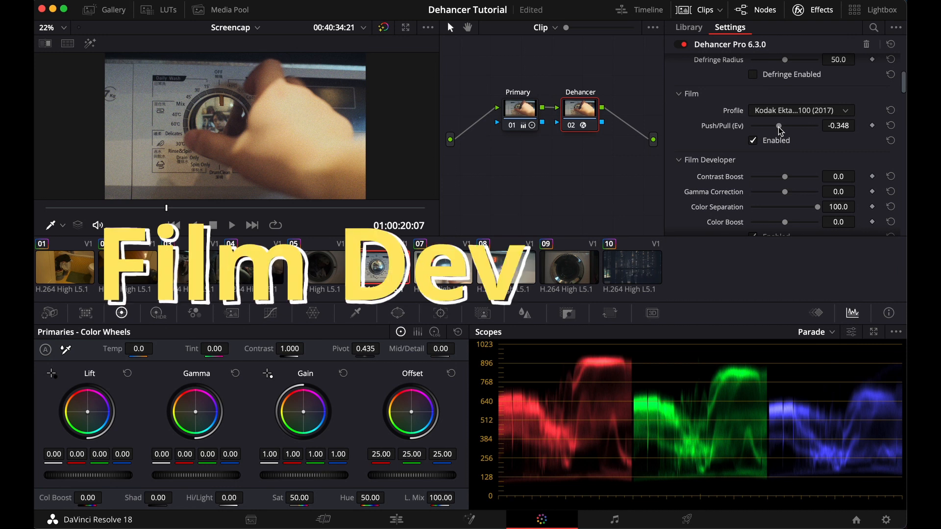
- Set Film Developer's Contrast Boost to about 4.6, Gamma Correction to -2.3 and Color Boost to 15.6, and enable Film Compression
scroll(679, 101, "down", 3)
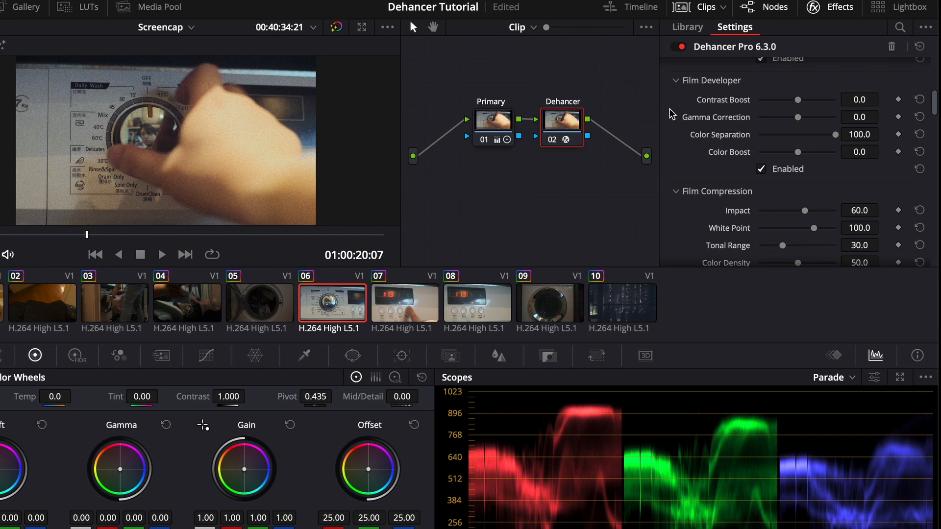
left_click_drag(799, 100, 810, 101)
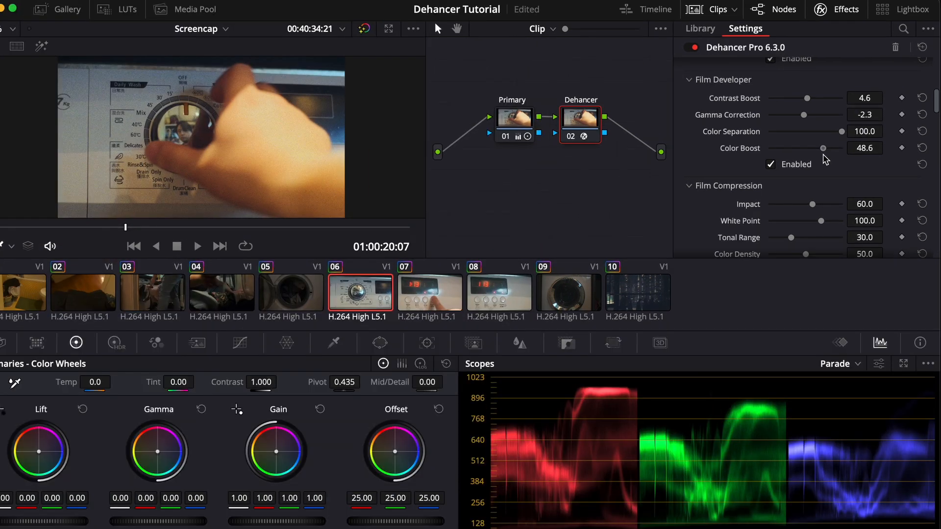
left_click_drag(823, 155, 810, 156)
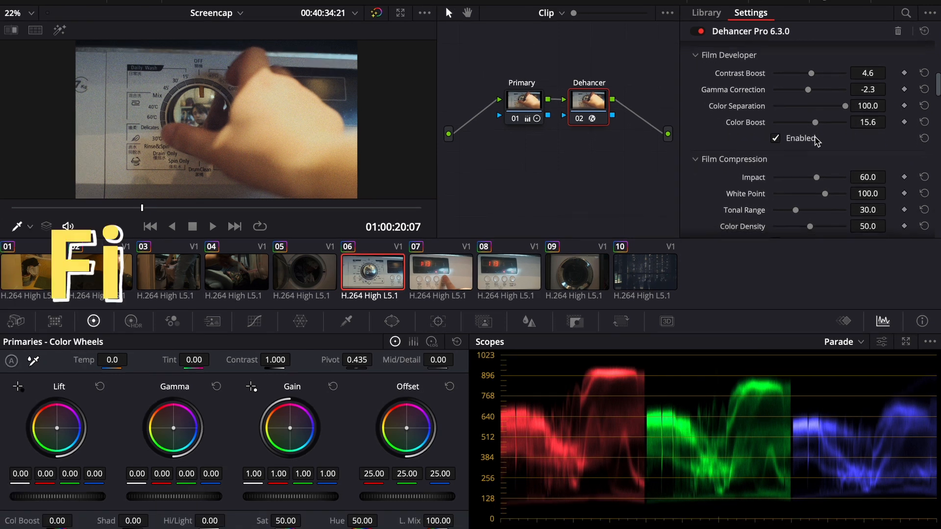
scroll(813, 160, "down", 4)
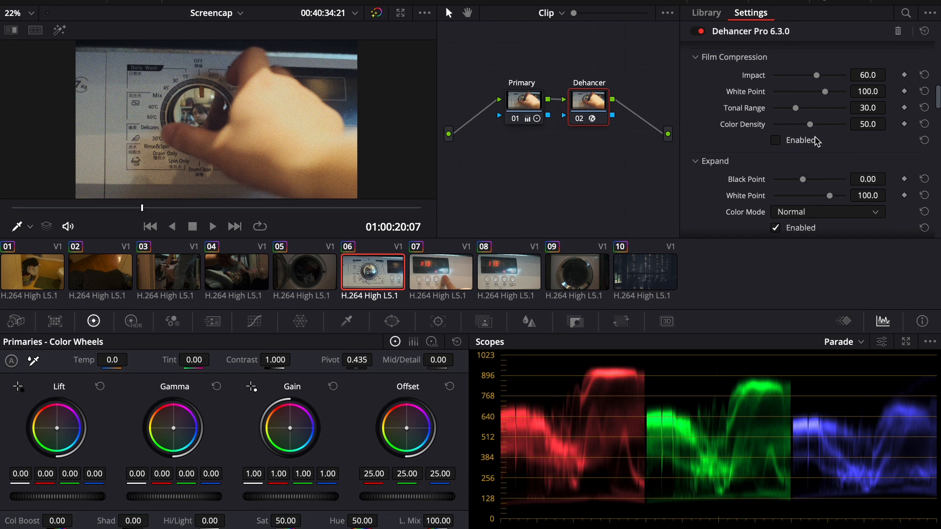
left_click(781, 142)
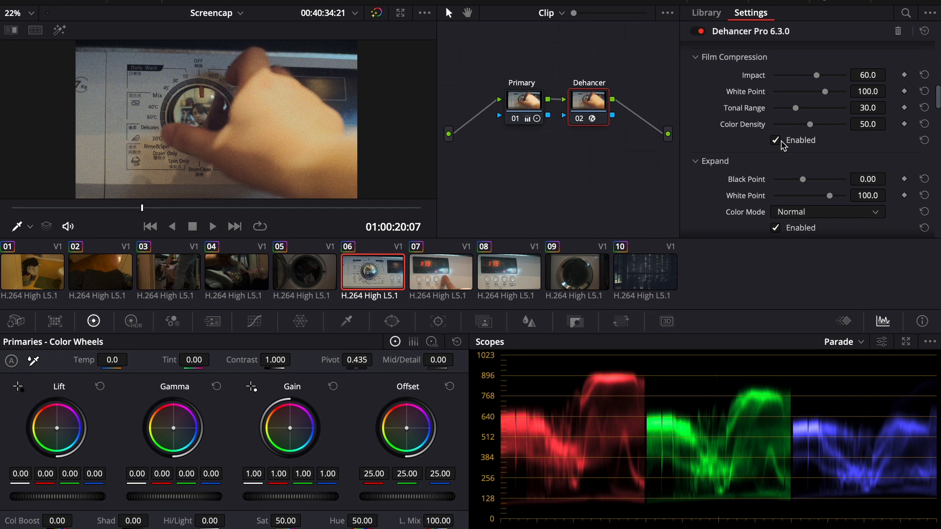
- Try Film Compression with Impact at 70.7, White Point at 71.2 and Color Density at 100, restoring each default
mouse_move(815, 75)
left_mouse_down()
mouse_move(842, 78)
mouse_move(824, 76)
left_mouse_up()
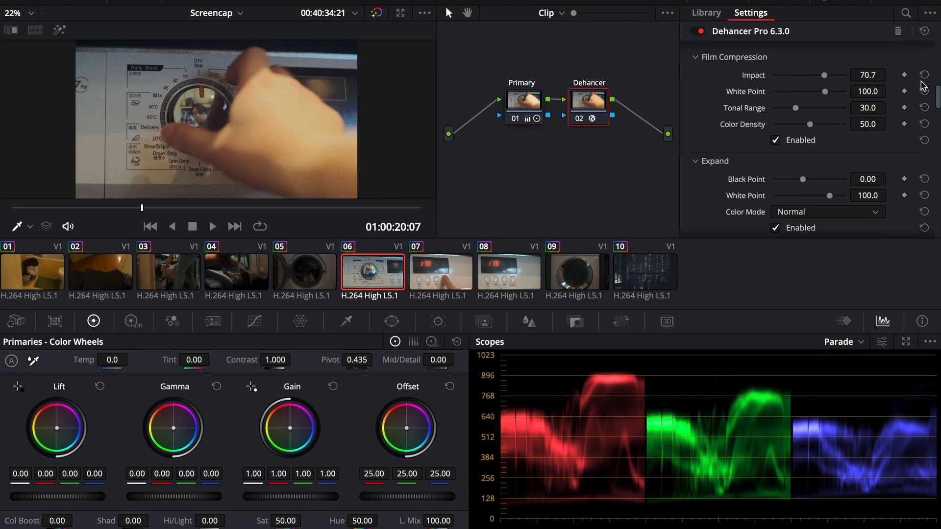
left_click(924, 75)
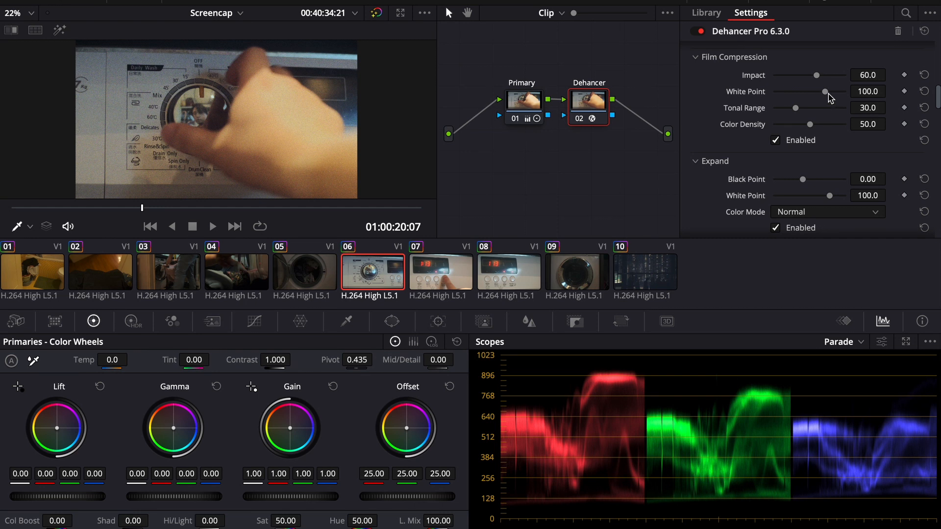
left_click_drag(827, 92, 798, 107)
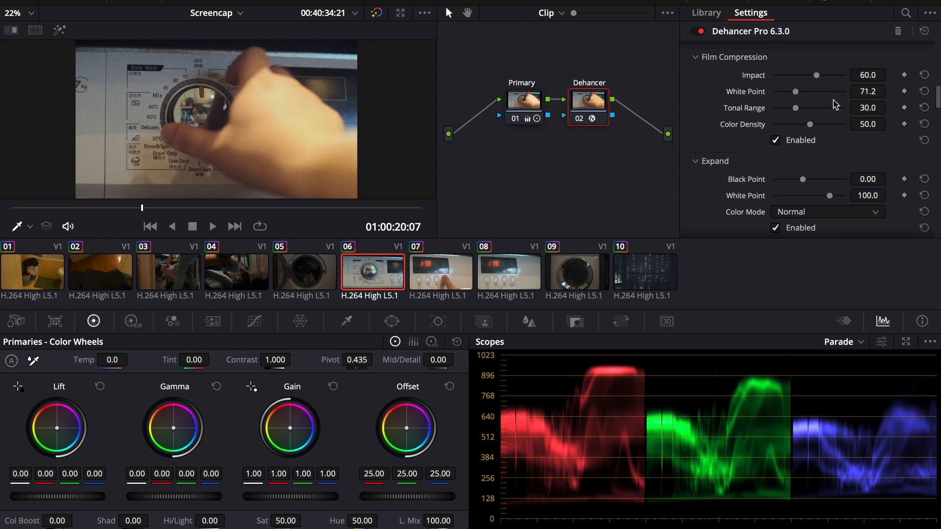
left_click(924, 92)
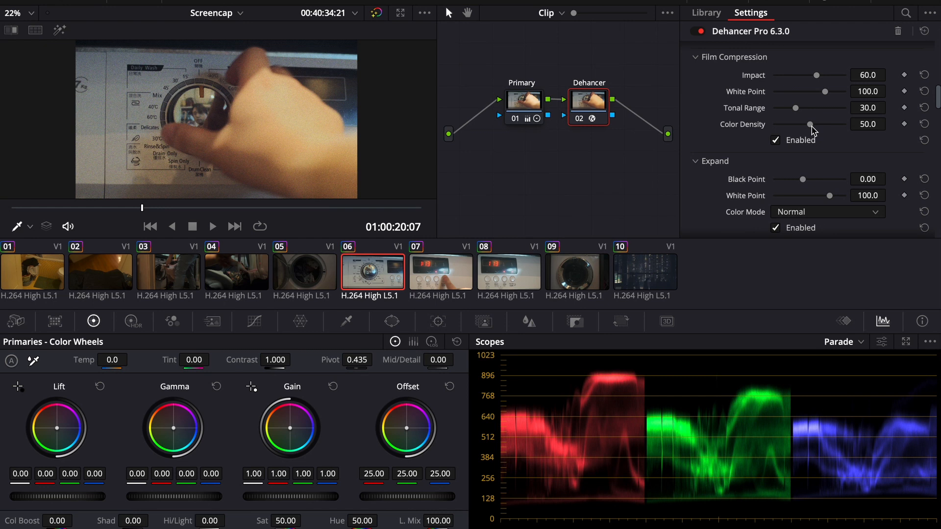
left_click_drag(810, 125, 900, 126)
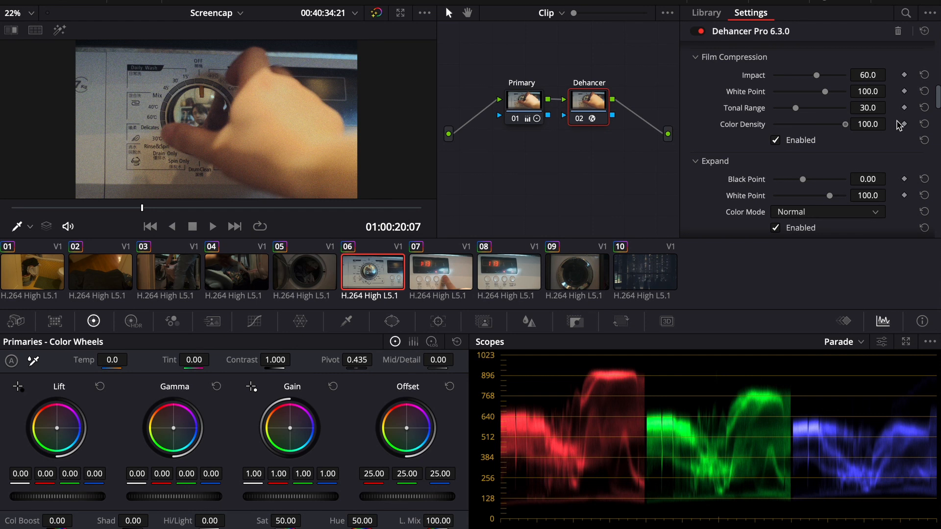
left_click_drag(900, 126, 755, 134)
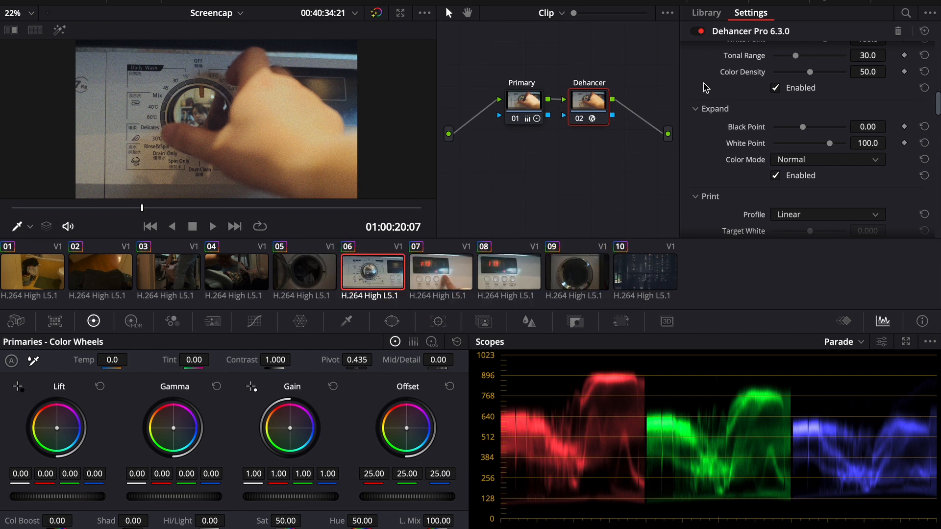
- Keep the Expand color mode at Normal and disable the Expand effect
scroll(704, 87, "up", 8)
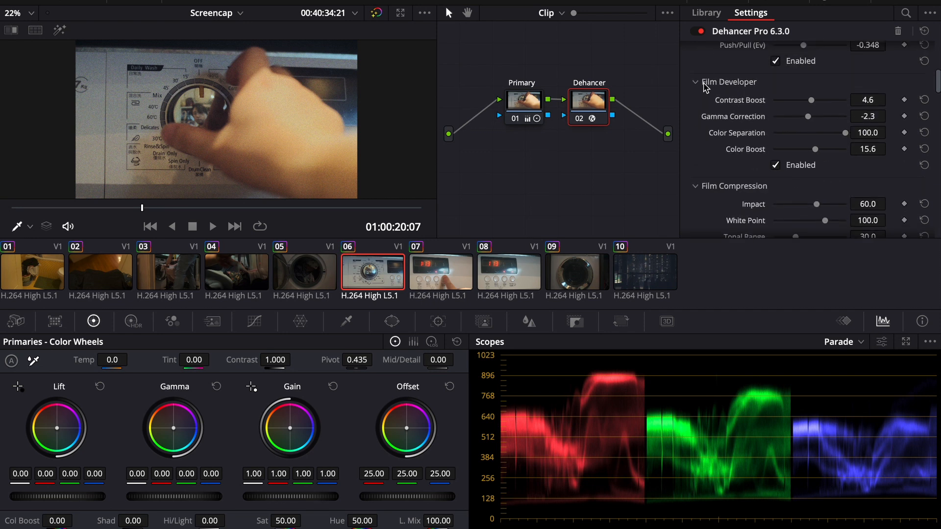
scroll(704, 87, "down", 1)
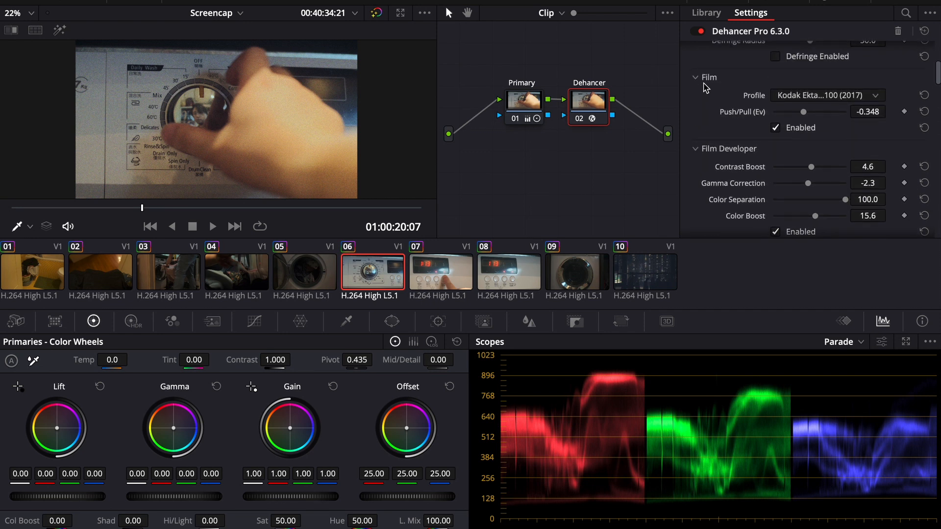
scroll(924, 125, "down", 8)
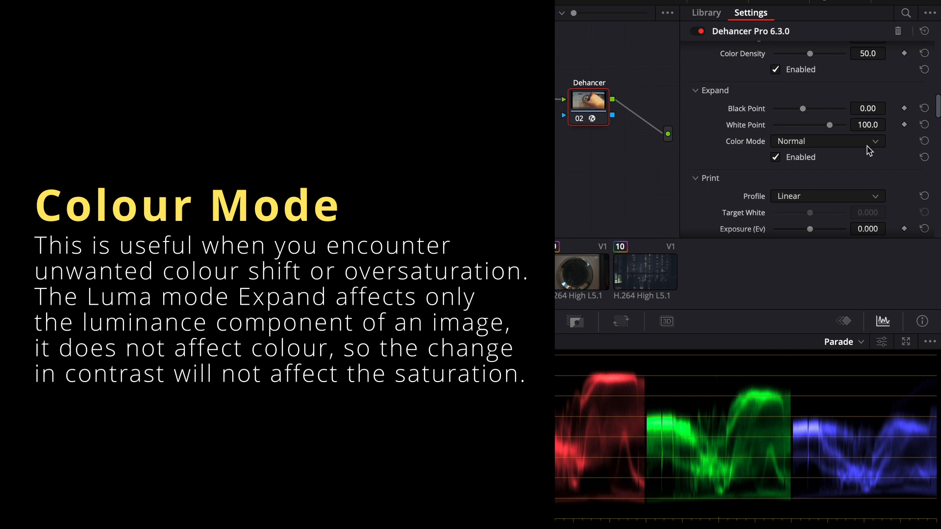
left_click(853, 142)
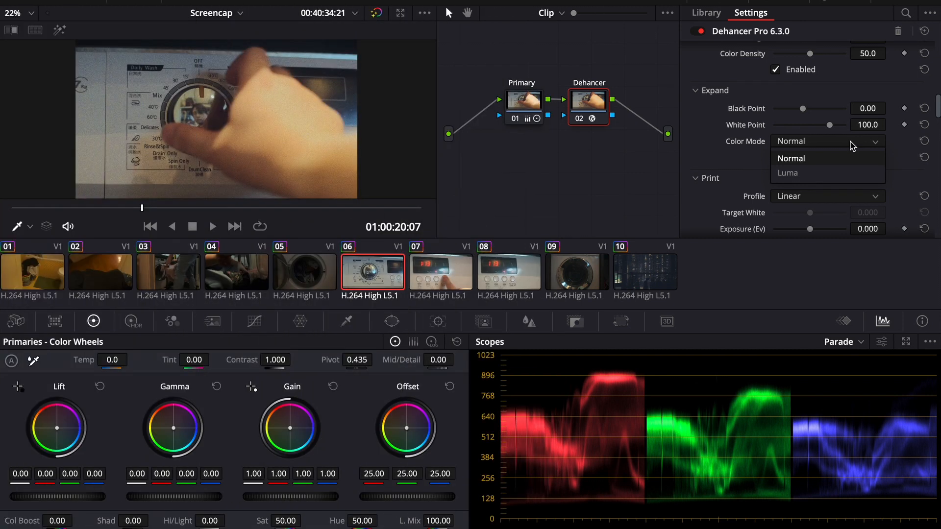
left_click(833, 158)
- Set the Print profile to Kodak 2383 Print Film
scroll(715, 157, "down", 4)
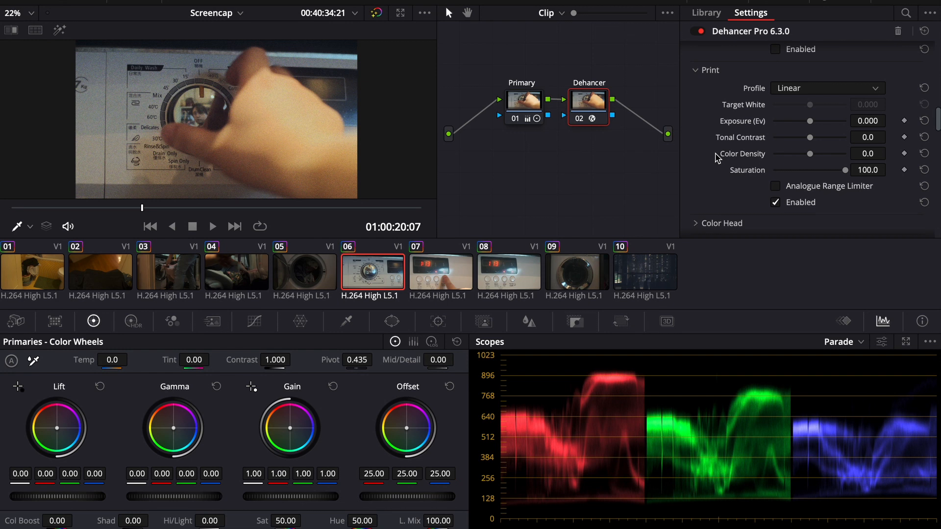
left_click(825, 91)
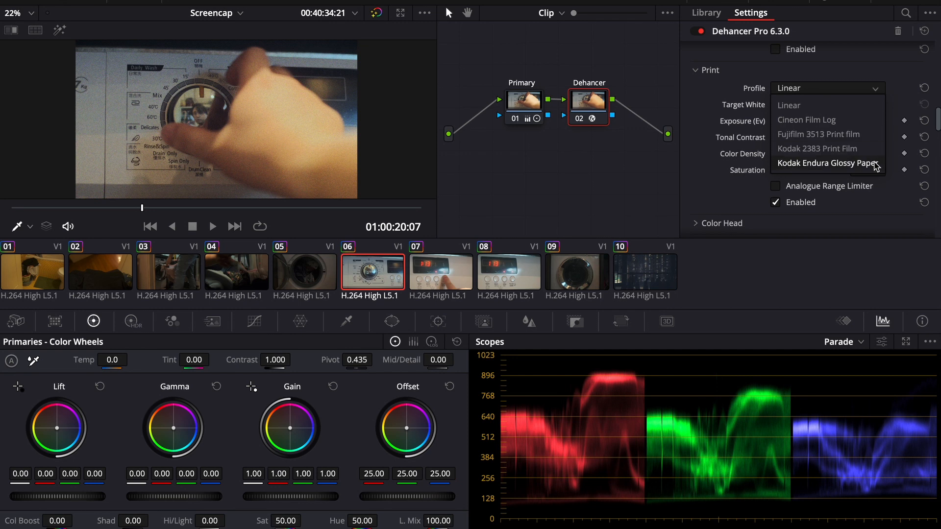
left_click(857, 107)
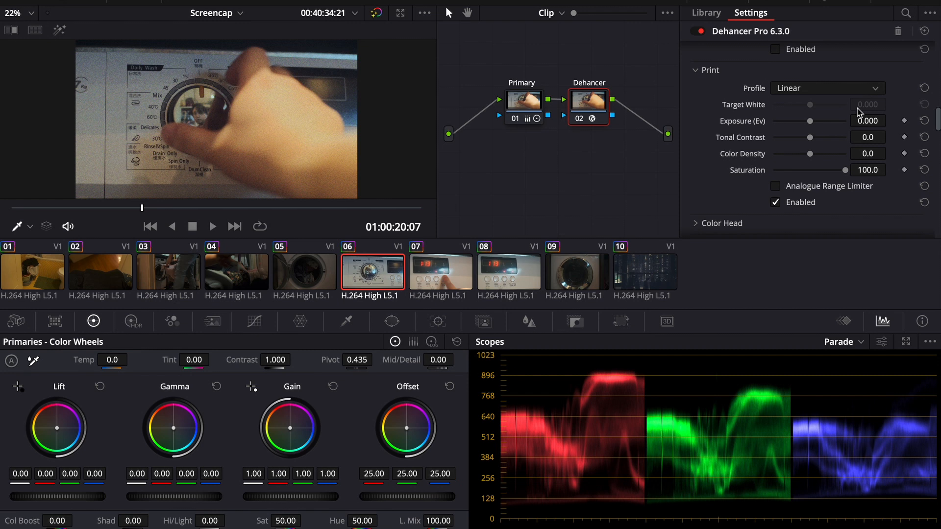
left_click(843, 85)
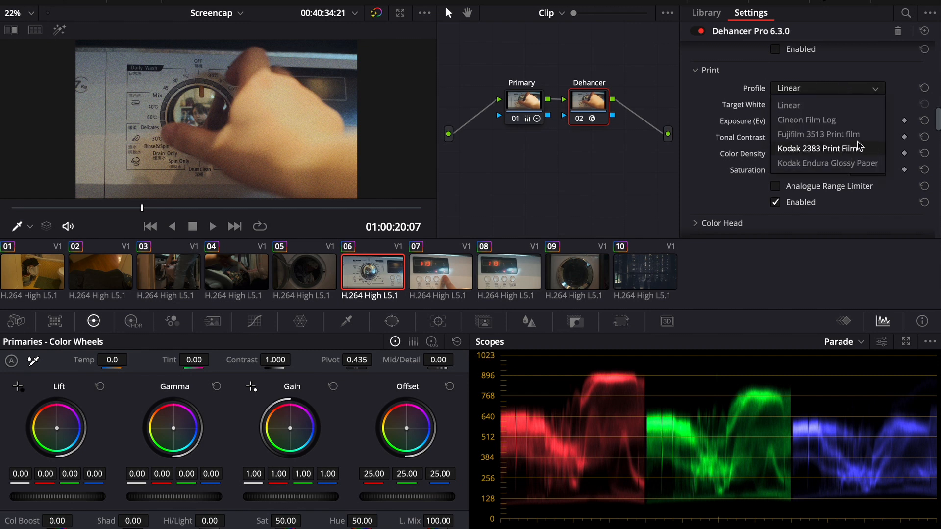
left_click(870, 151)
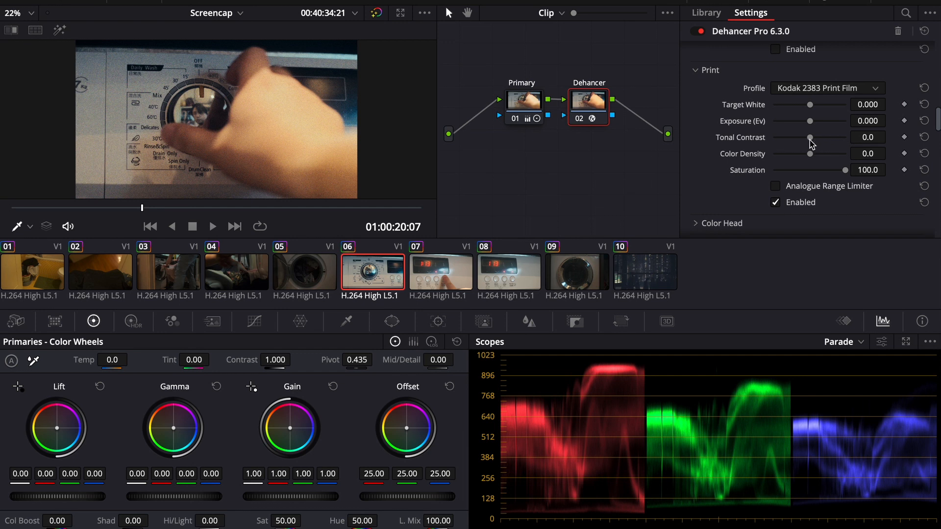
- Try lowering the Print Tonal Contrast to -9.6 and raising its Color Density, restoring each default
mouse_move(810, 143)
left_mouse_down()
mouse_move(821, 143)
mouse_move(790, 143)
mouse_move(805, 143)
left_mouse_up()
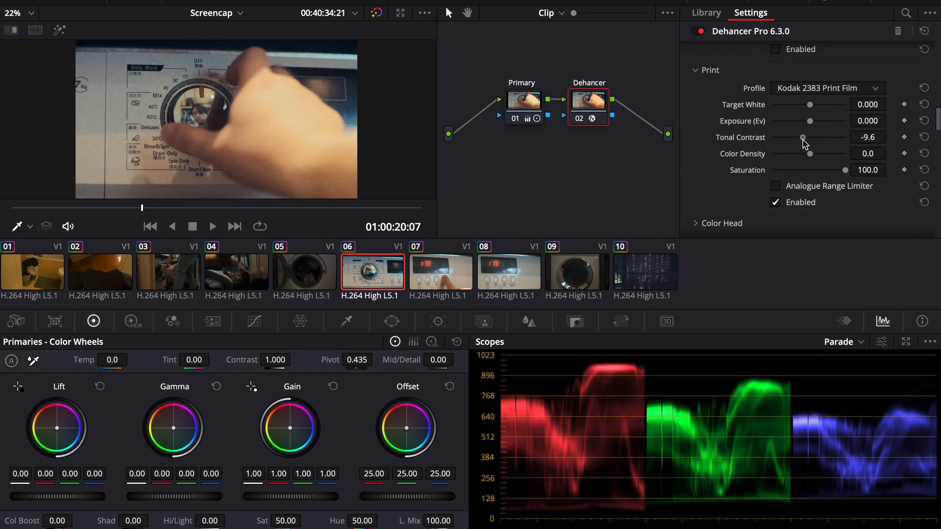
double_click(802, 139)
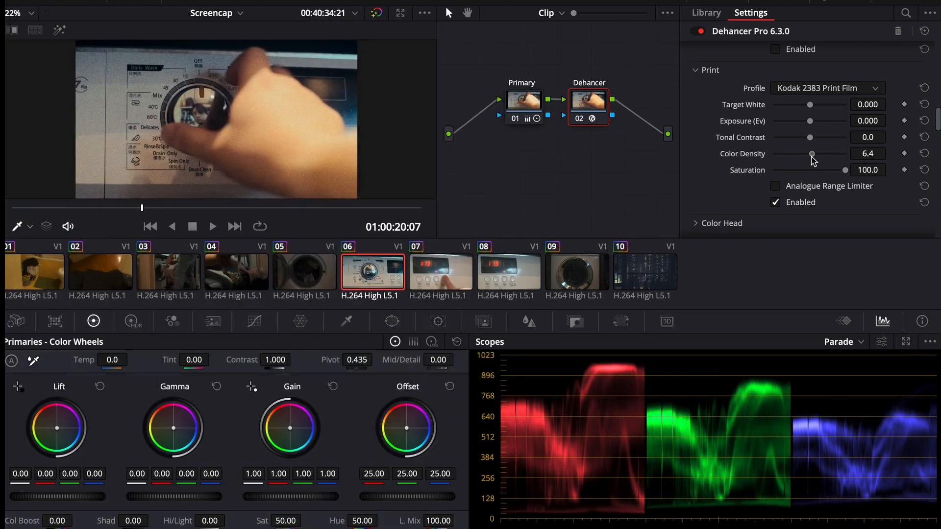
left_click_drag(812, 156, 837, 156)
double_click(837, 155)
- Turn on Gang for the Color Head tone controls
scroll(756, 160, "down", 2)
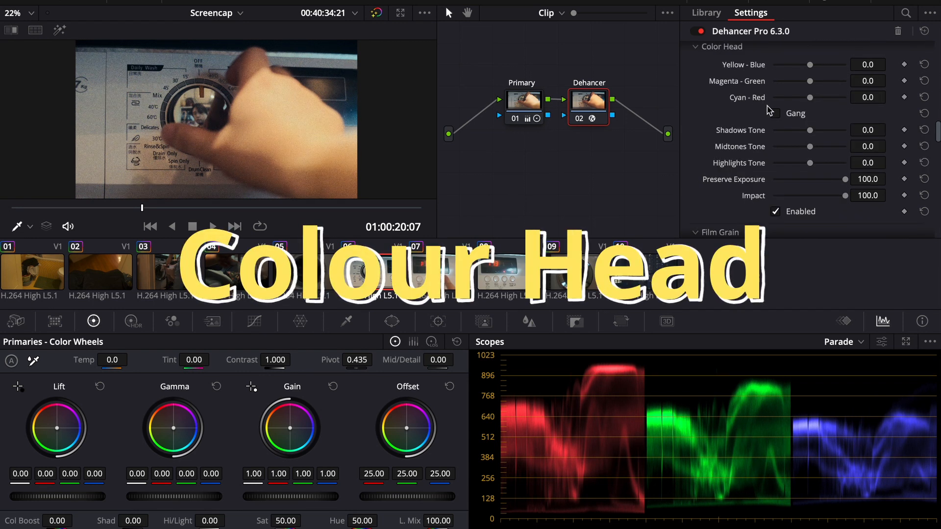
left_click(774, 113)
scroll(770, 137, "down", 1)
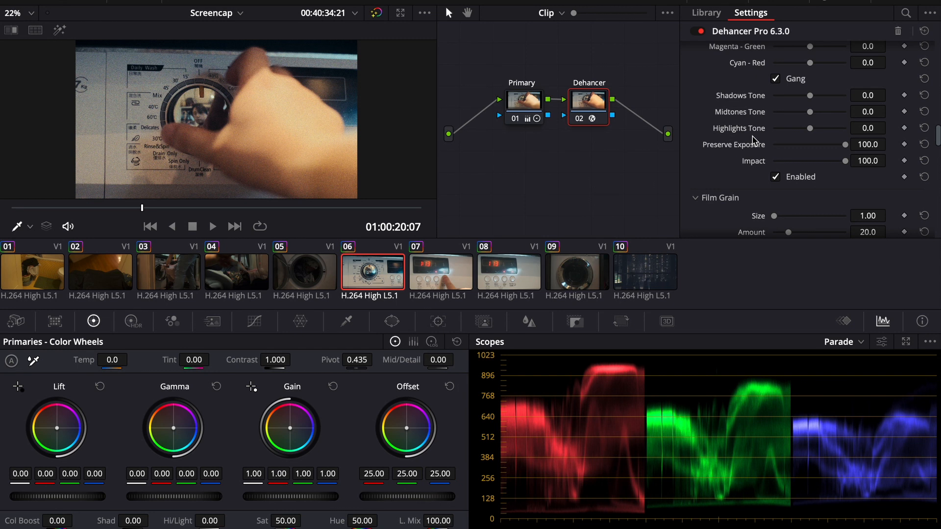
- Try the Positive film type for Film Grain and set it back to Negative
scroll(730, 123, "down", 4)
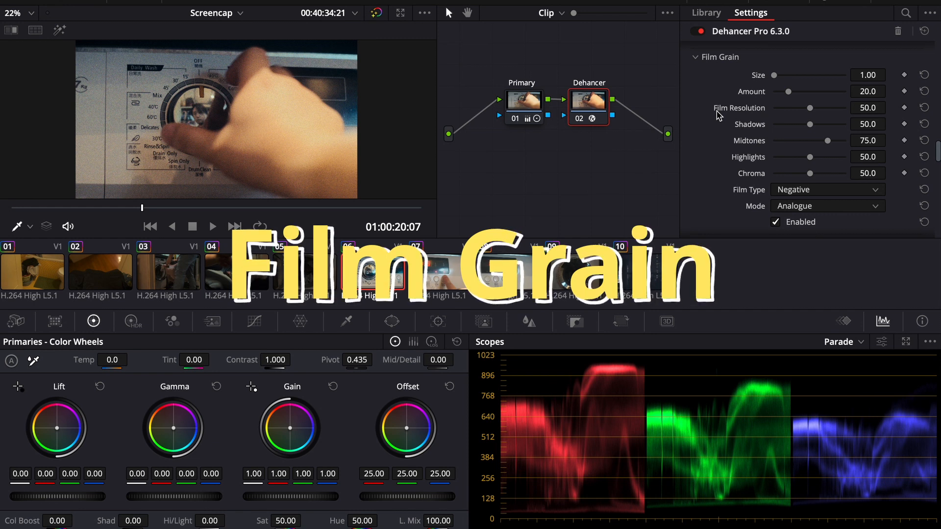
scroll(740, 174, "down", 1)
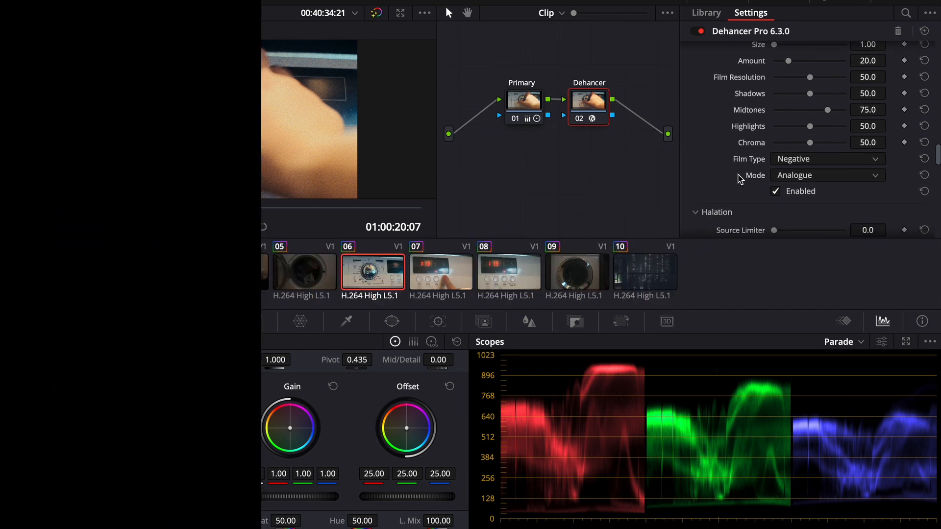
left_click(841, 157)
left_click(835, 184)
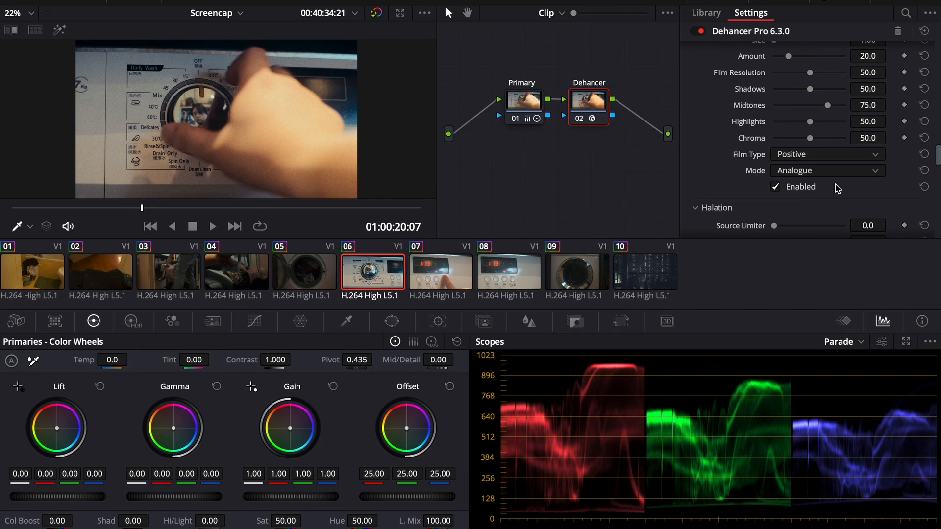
left_click(816, 155)
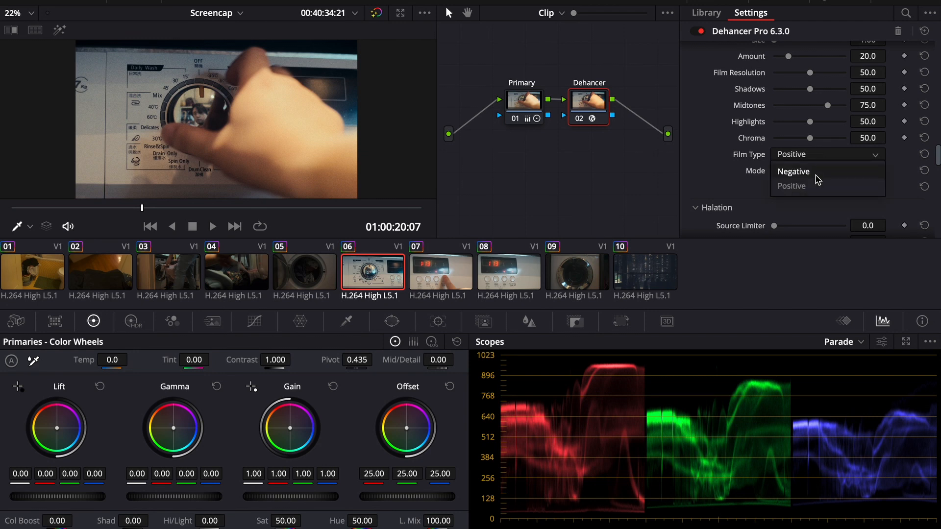
left_click(818, 175)
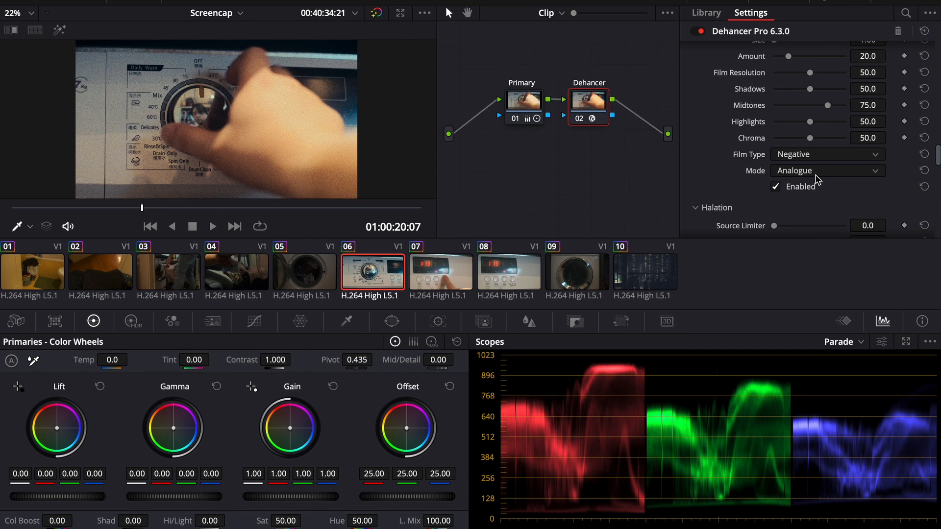
- Keep the Film Grain mode at Analogue and lower its Chroma to 24.8
left_click(857, 172)
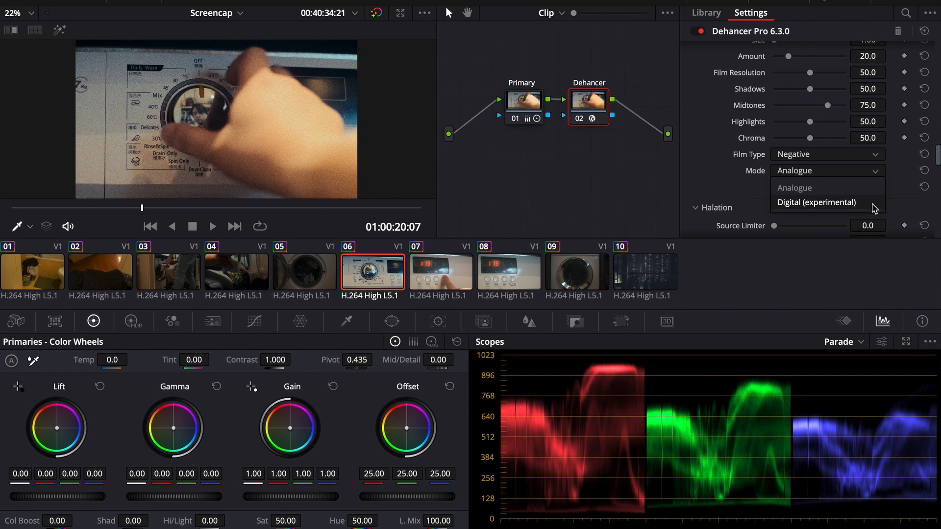
left_click_drag(810, 184, 792, 184)
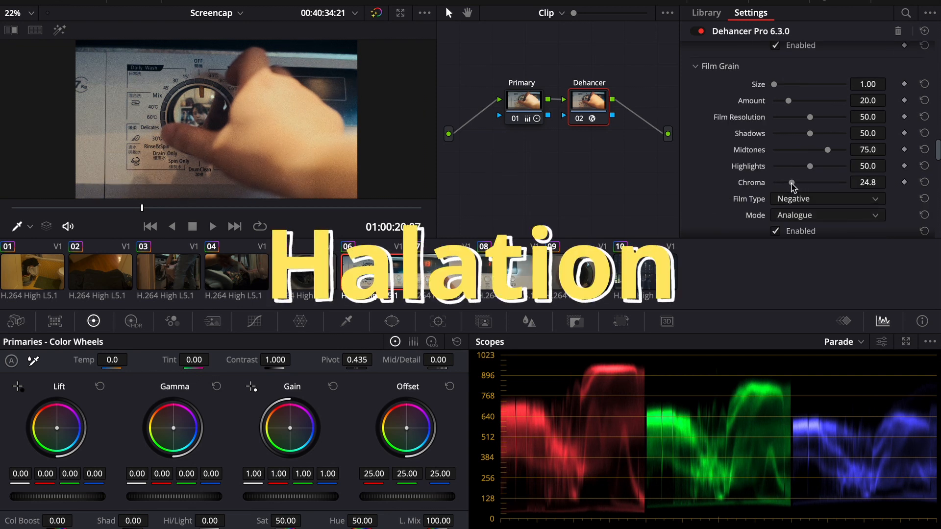
- Enable the Halation effect and return to its Source Limiter setting
scroll(789, 196, "down", 5)
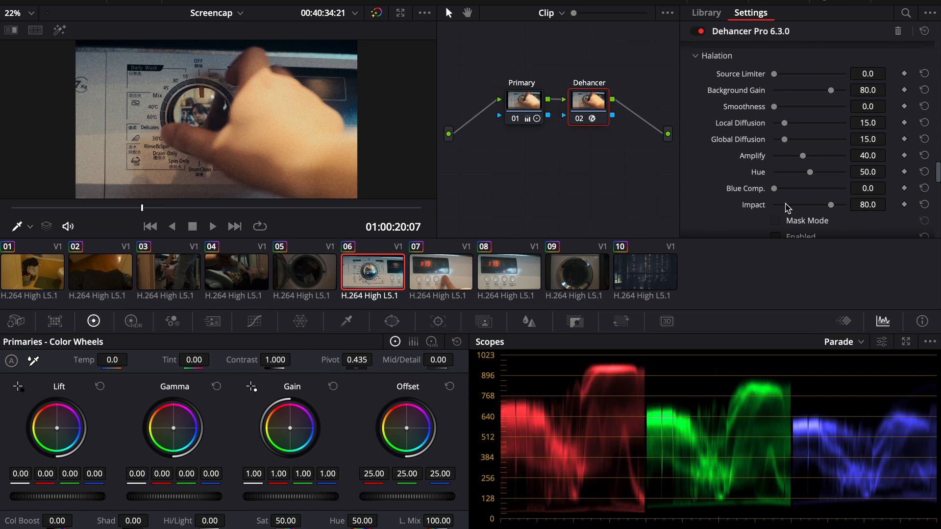
scroll(784, 203, "down", 2)
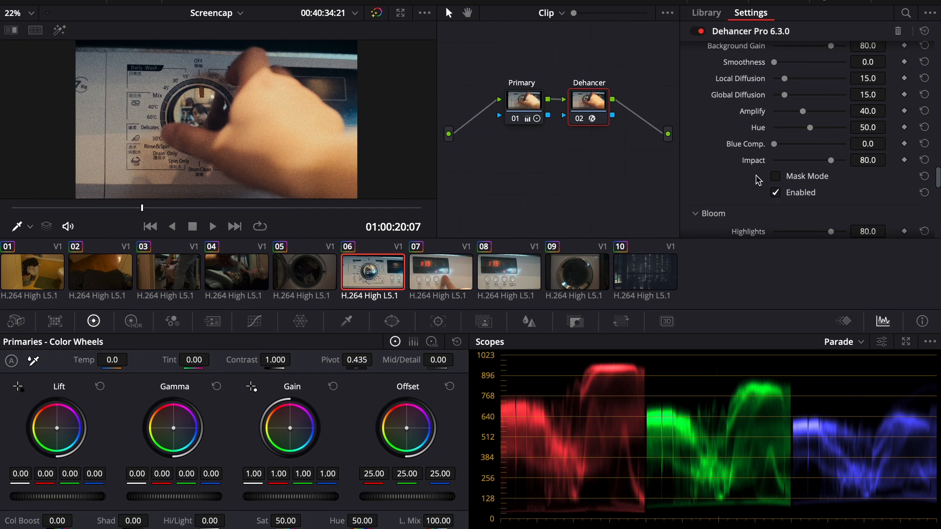
scroll(758, 180, "up", 2)
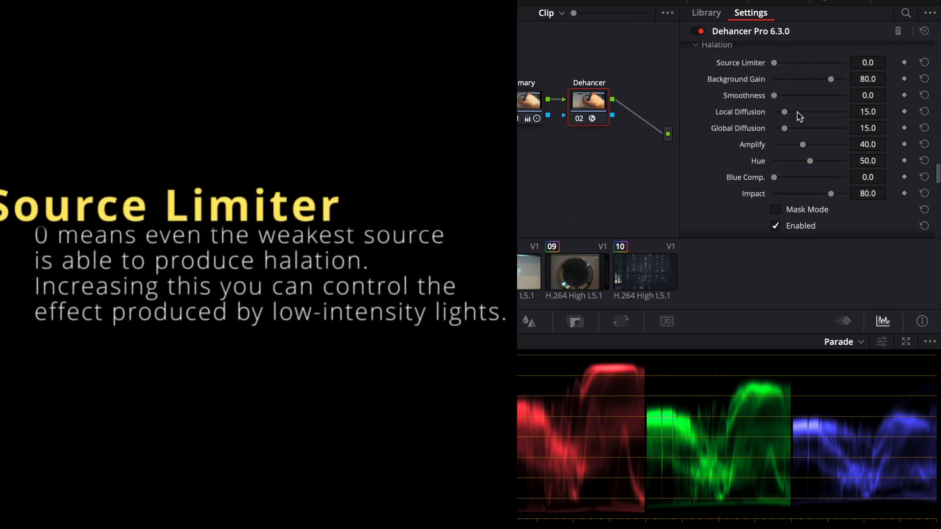
scroll(744, 74, "up", 1)
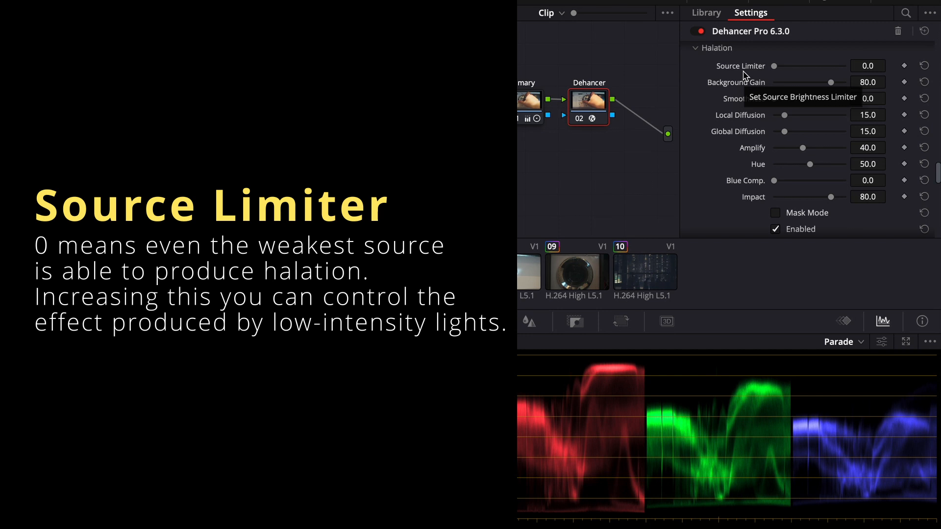